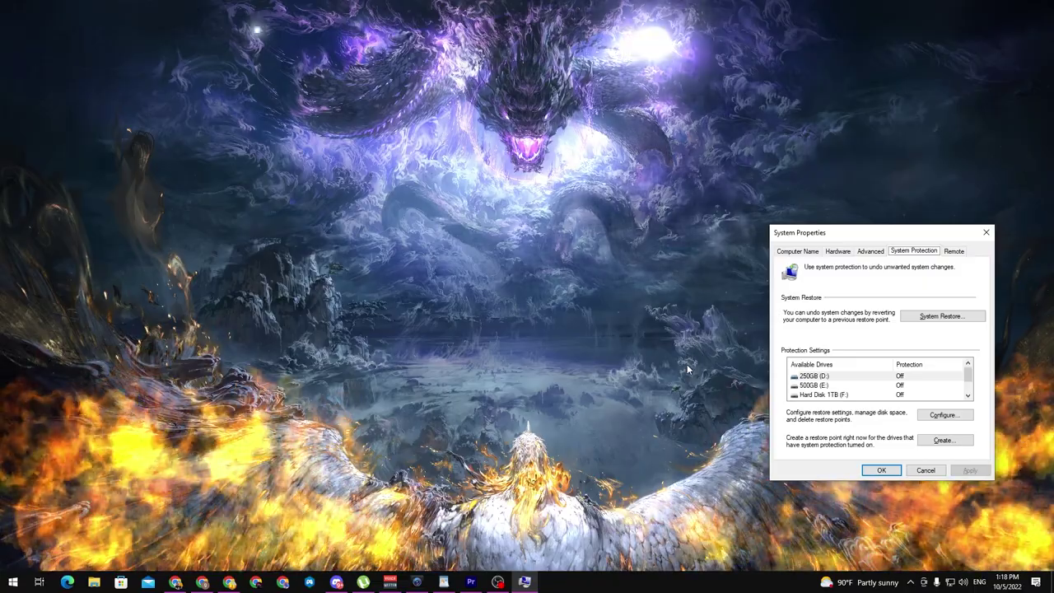
- Close System Properties and reopen the system protection settings by searching Windows for "create re"
left_click(986, 232)
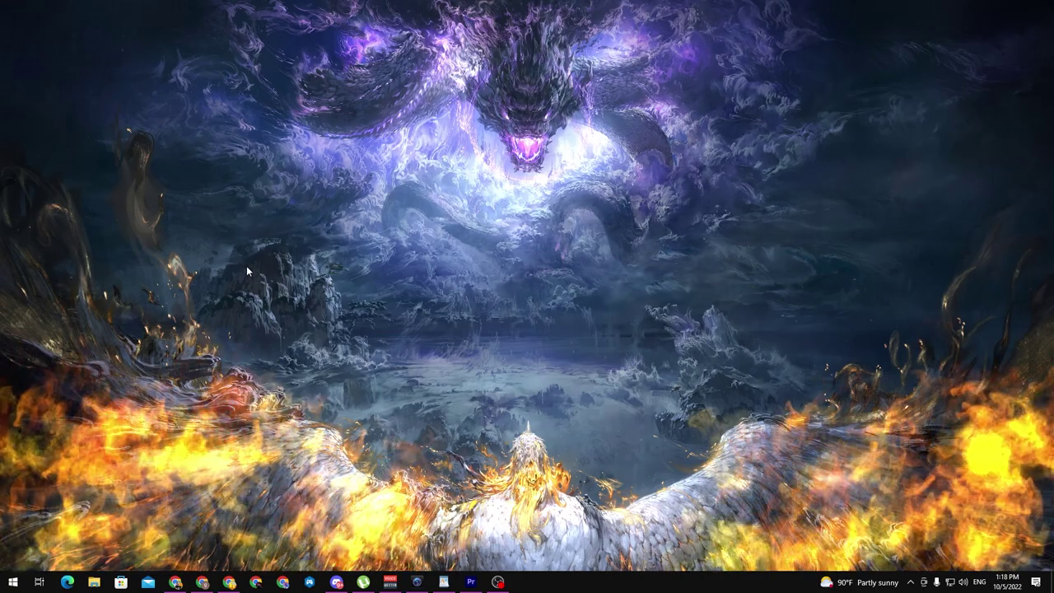
key("super")
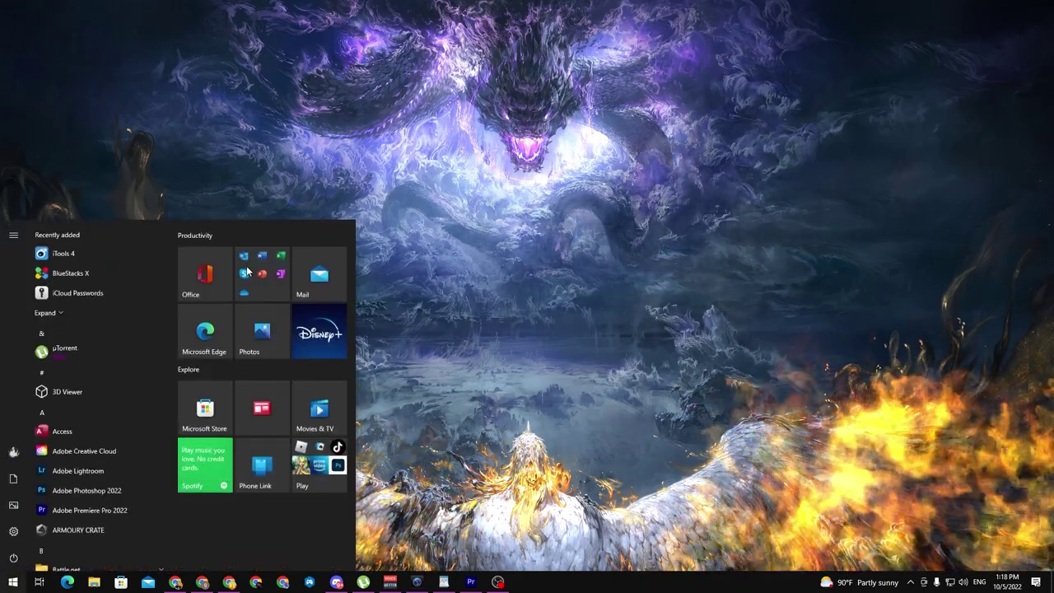
type("create re")
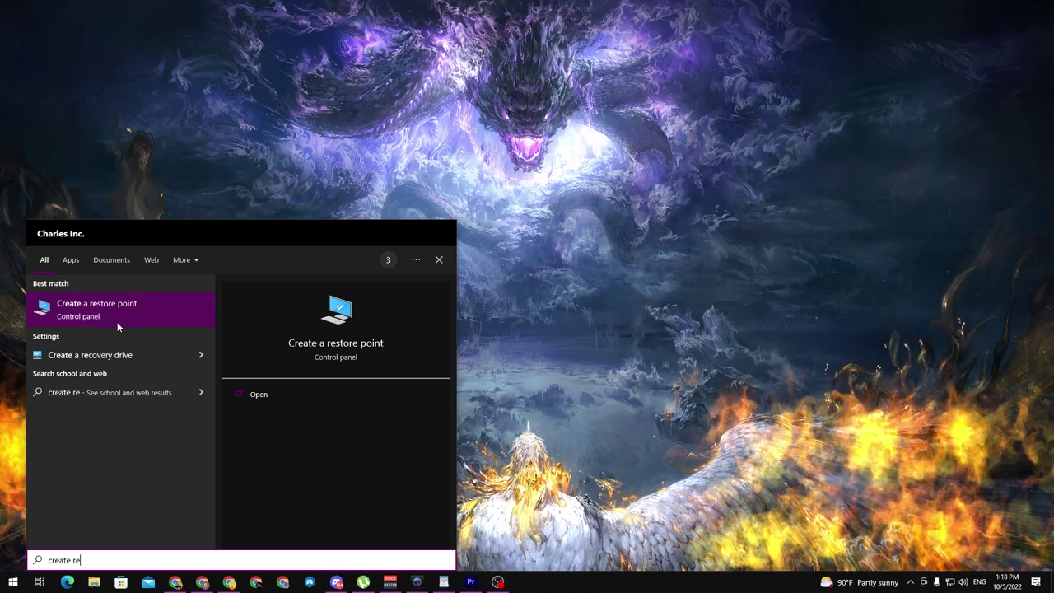
left_click(113, 314)
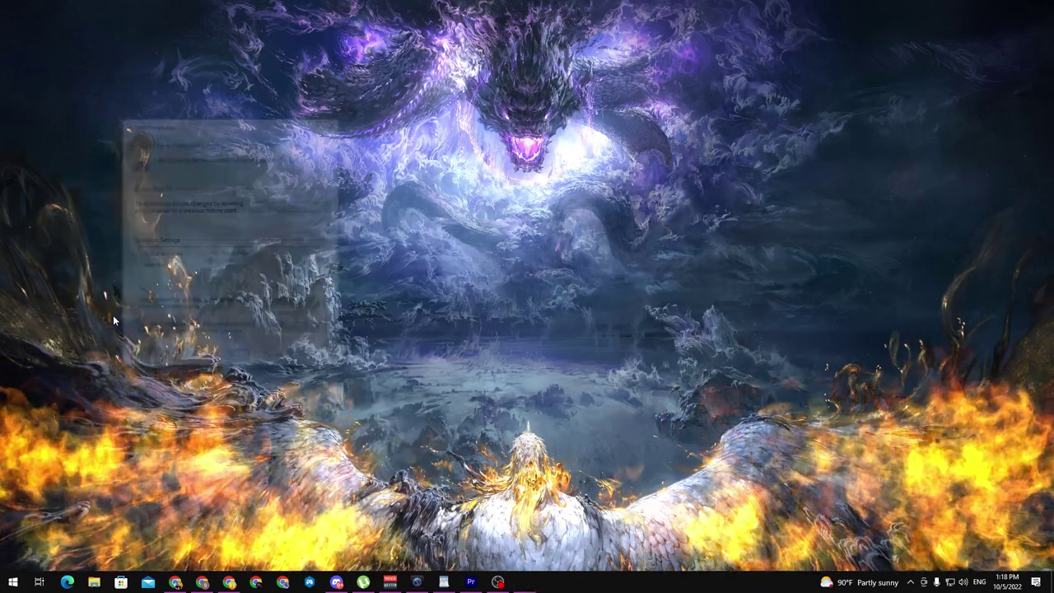
- Open Local Disk (C:) in File Explorer and place its window beside System Properties
key("super+e")
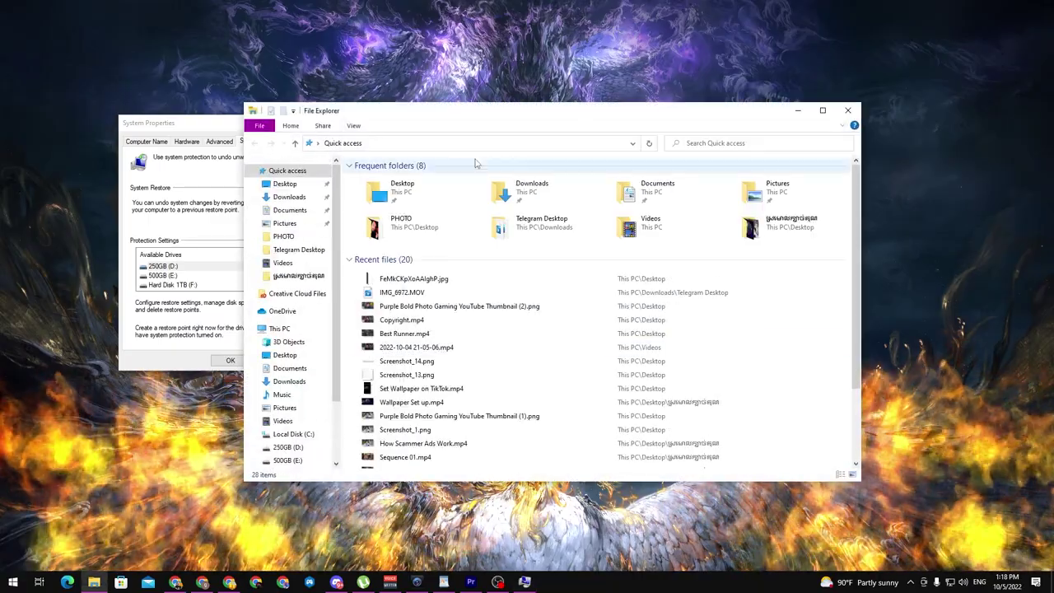
scroll(425, 346, "down", 1)
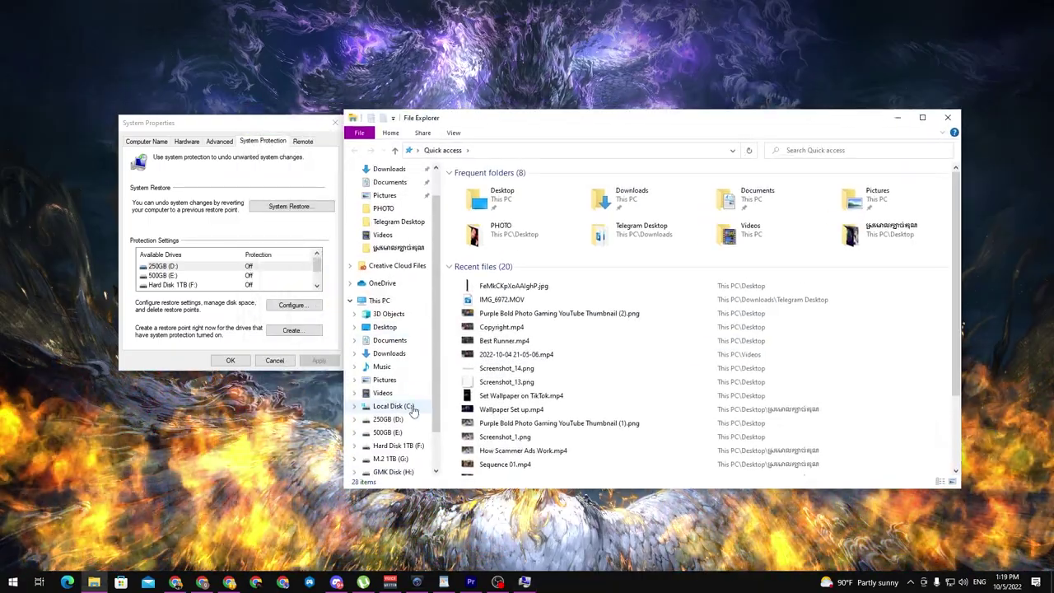
left_click(412, 407)
left_click_drag(577, 121, 587, 157)
left_click(589, 125)
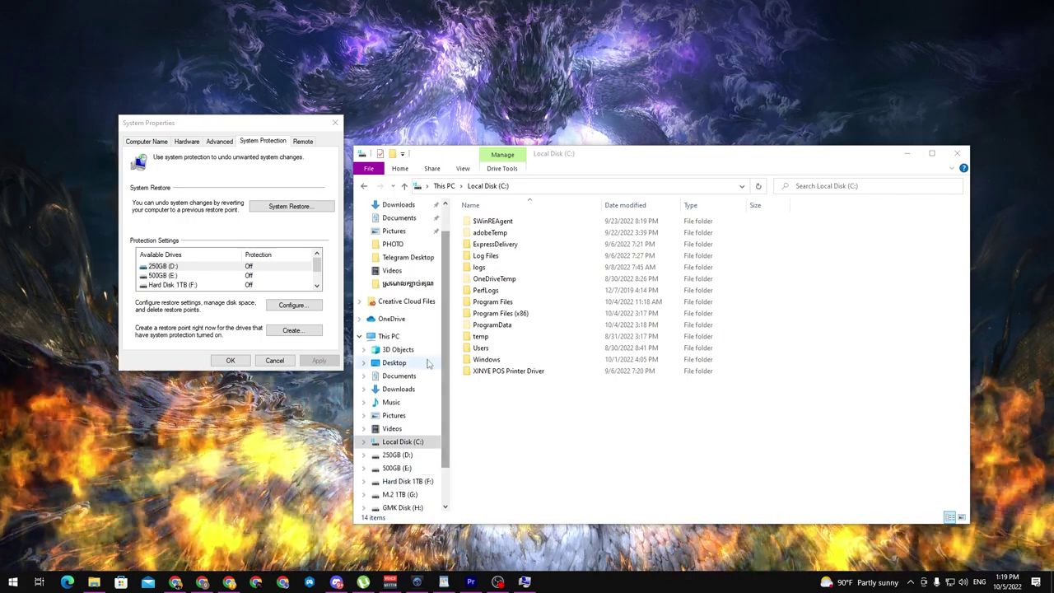
scroll(429, 364, "down", 2)
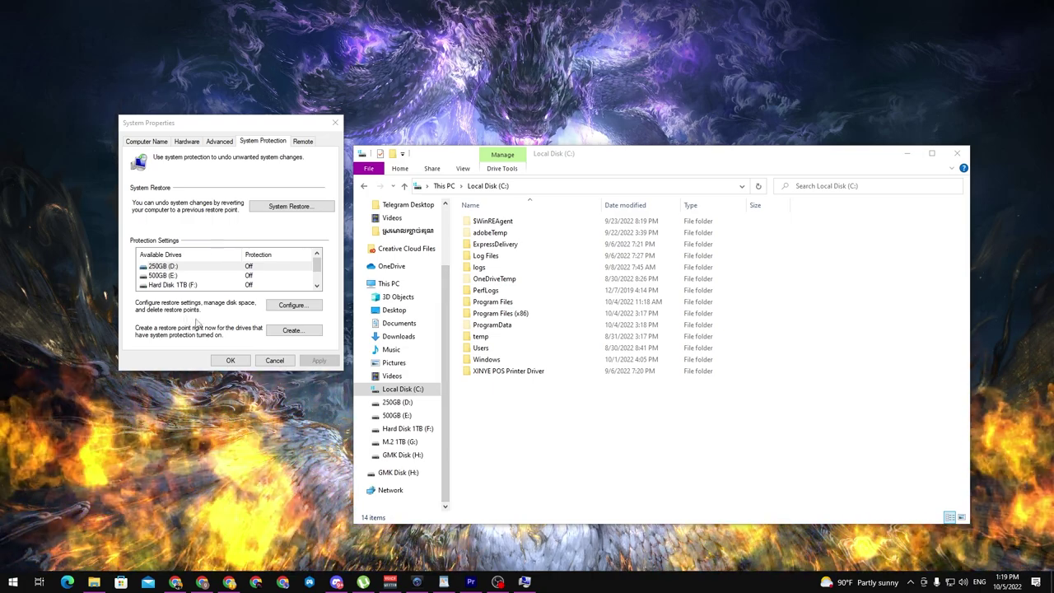
- Check the system protection configuration of Local Disk (C:) (System) and close it without changes
scroll(190, 276, "down", 1)
left_click(188, 276)
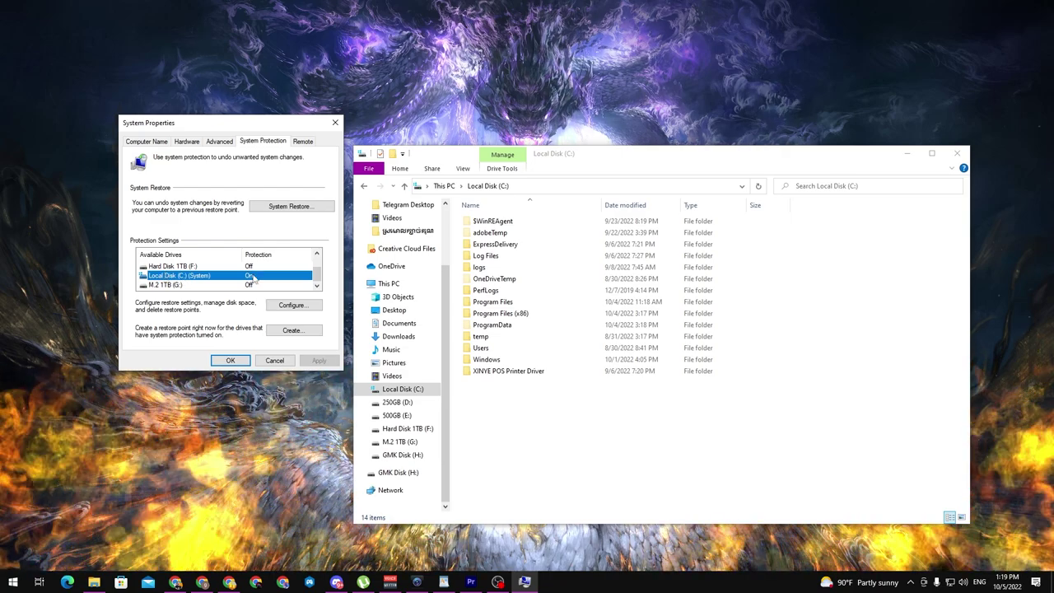
left_click(293, 306)
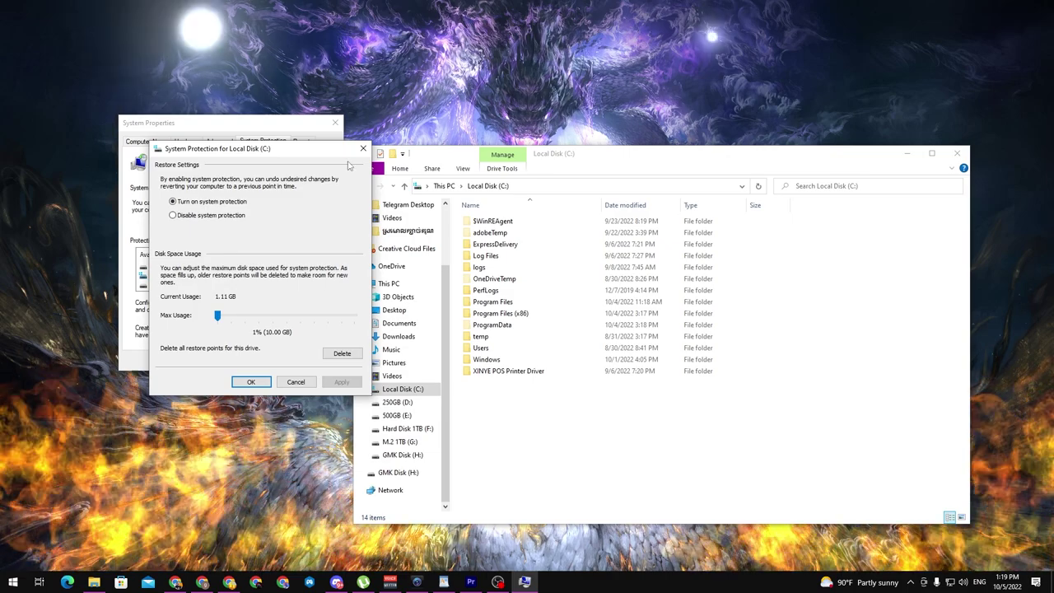
left_click(362, 149)
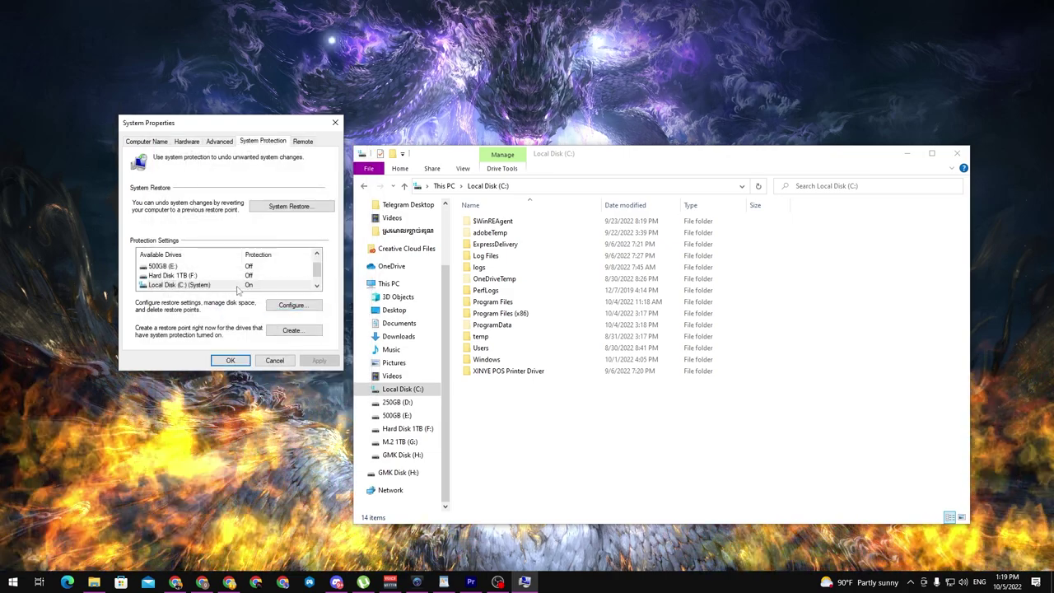
- Create a restore point for Local Disk (C:) with the description "GMK Restore point" and dismiss the completion dialog
left_click(238, 286)
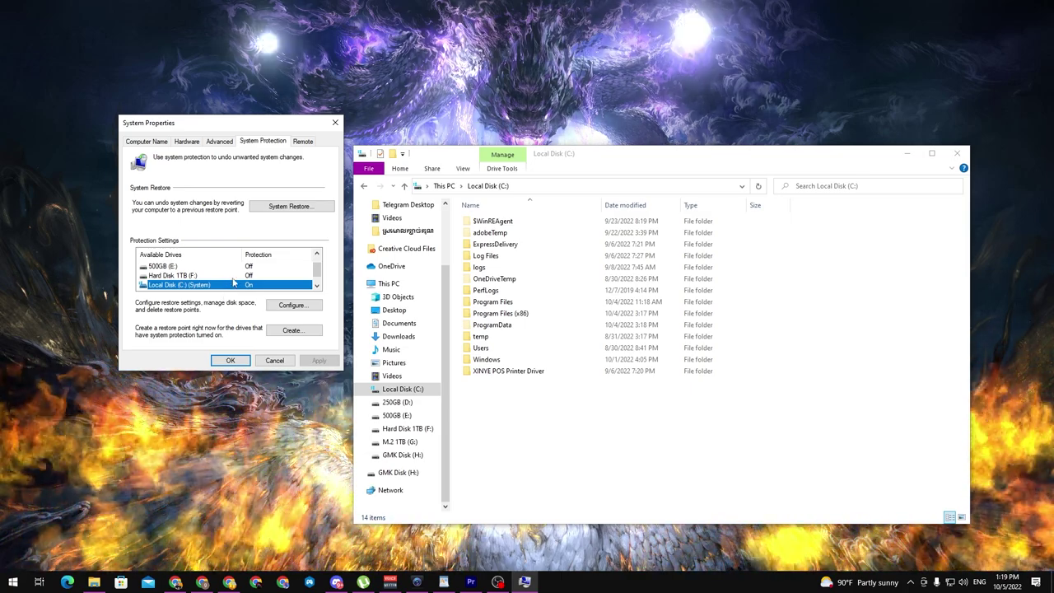
scroll(233, 282, "down", 1)
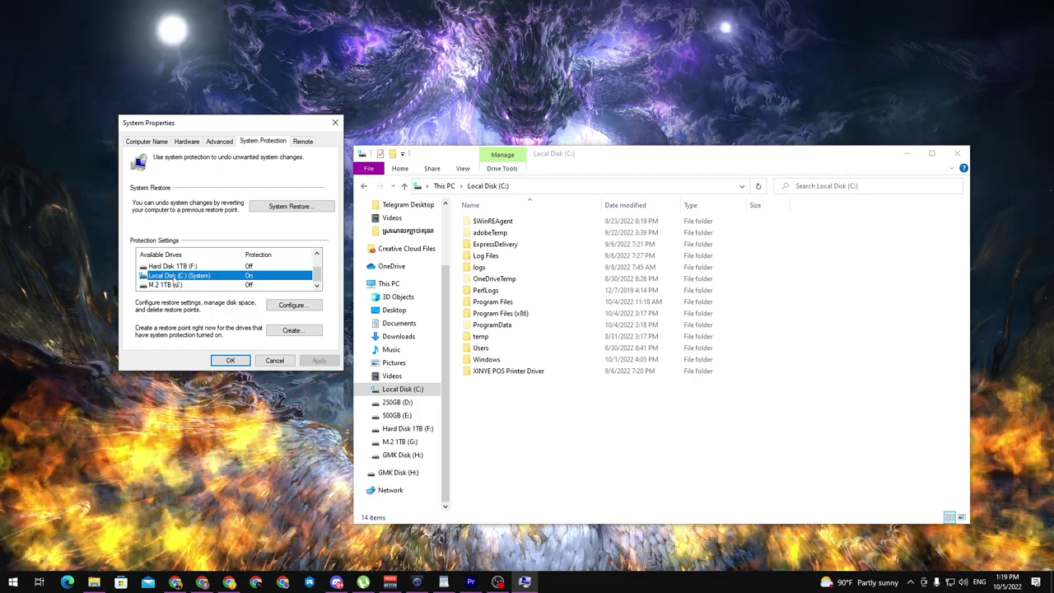
left_click(291, 331)
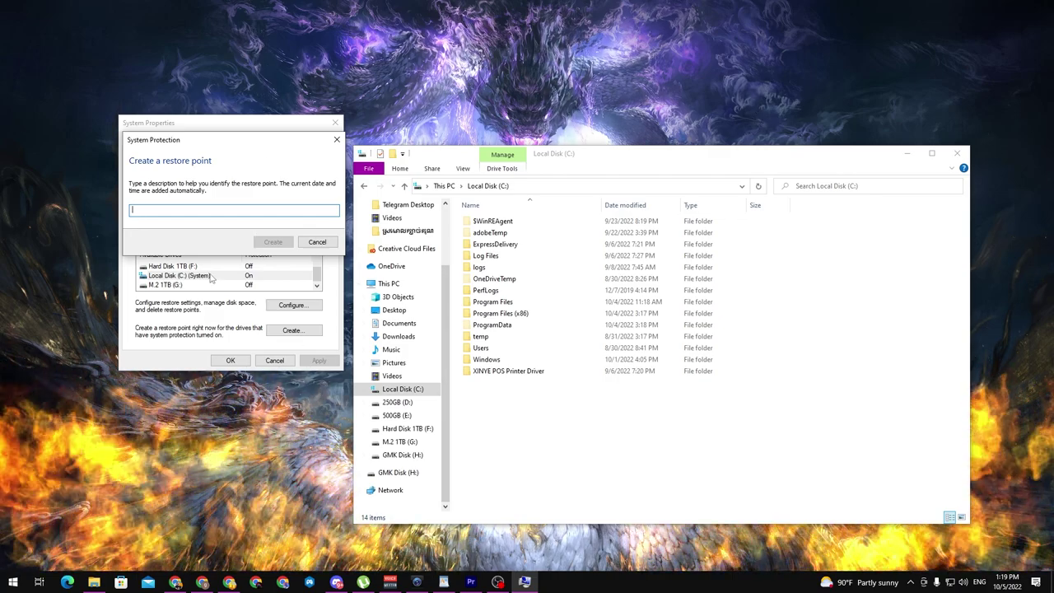
left_click_drag(225, 150, 480, 247)
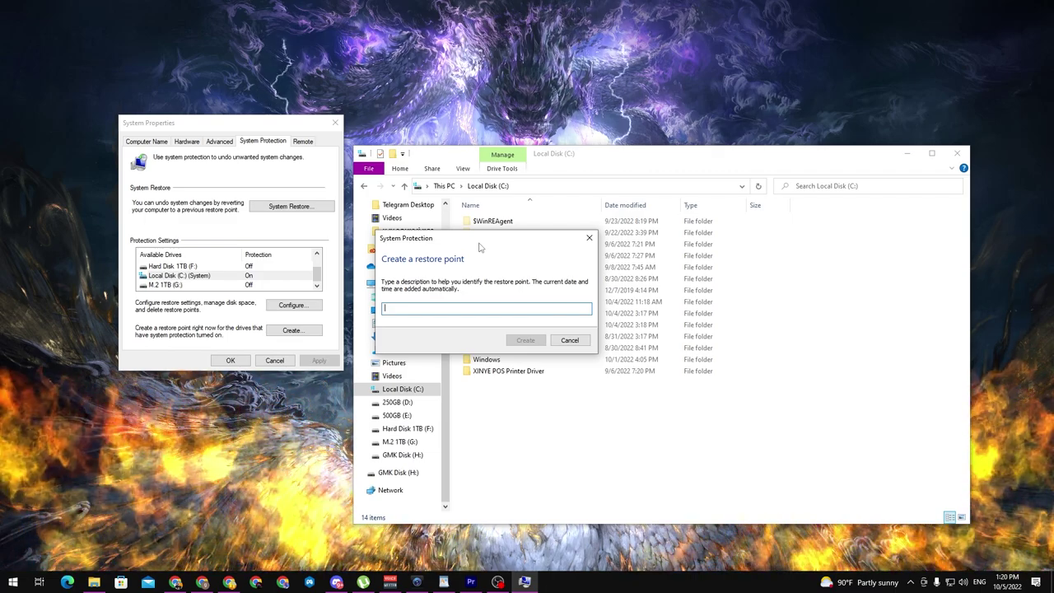
type("Restore po")
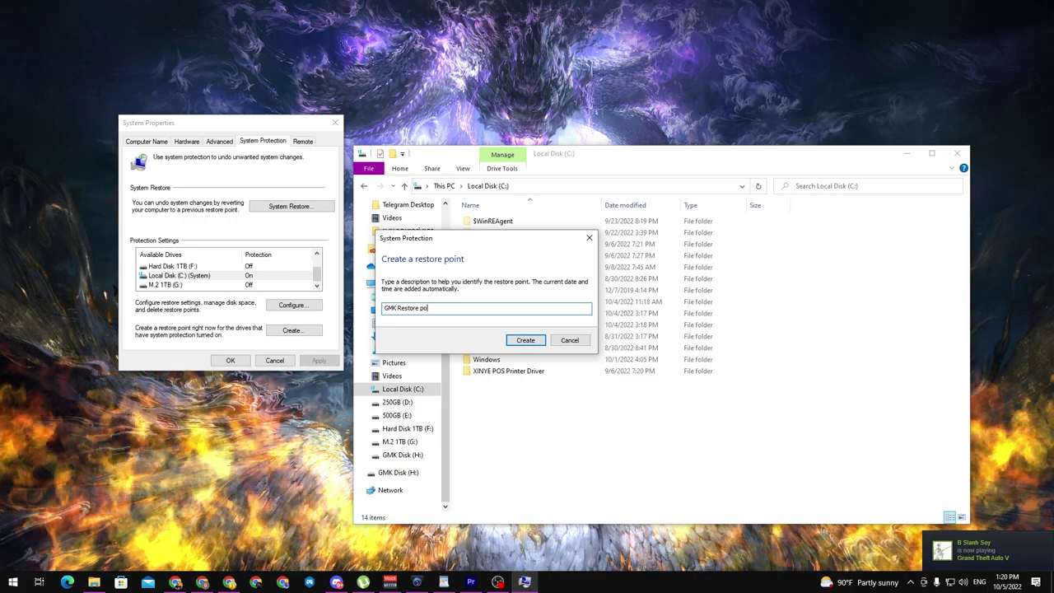
key("Return")
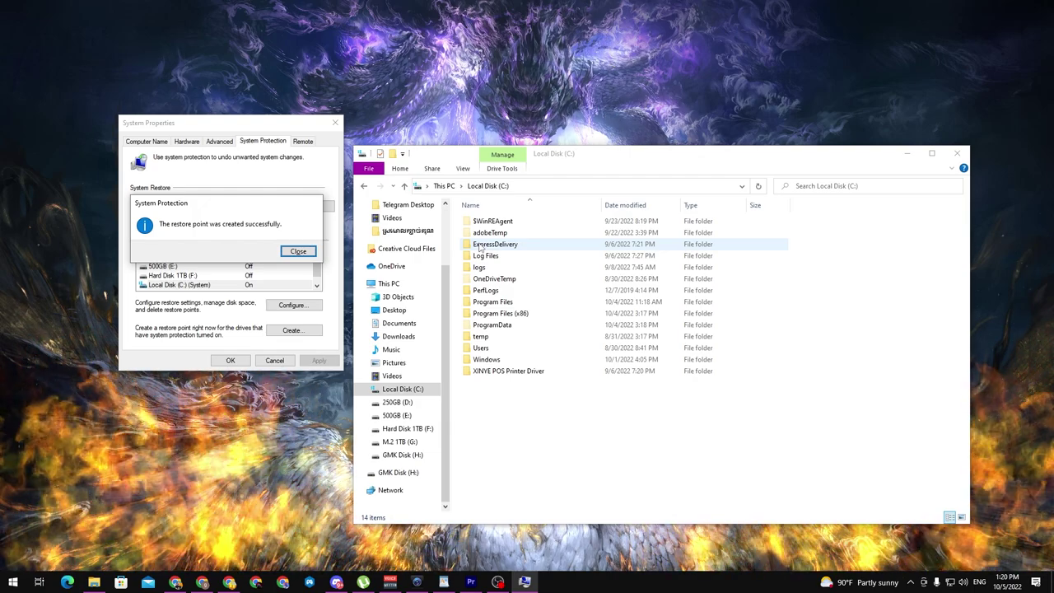
left_click(298, 252)
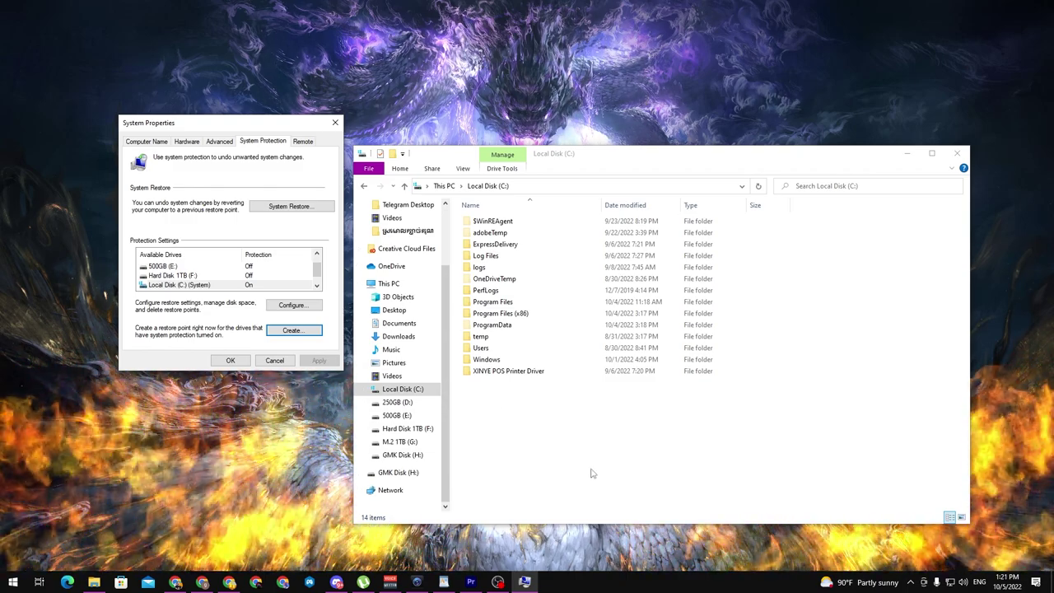
- Go through System Restore with the GMK restore point of 10/5/2022 11:18:46 AM up to the confirmation page, and cancel it
left_click_drag(258, 122, 234, 179)
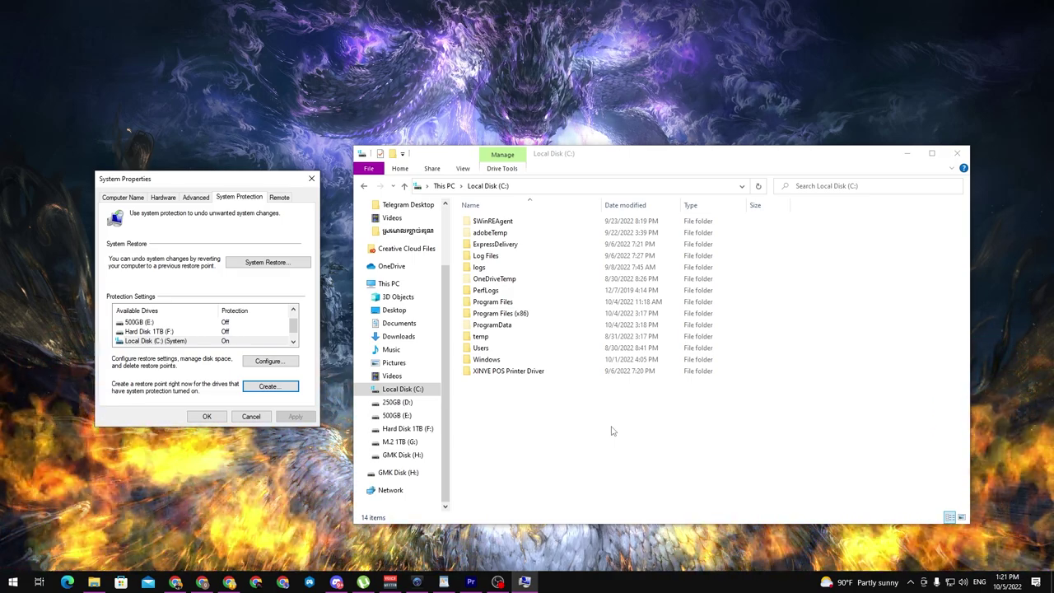
left_click(265, 262)
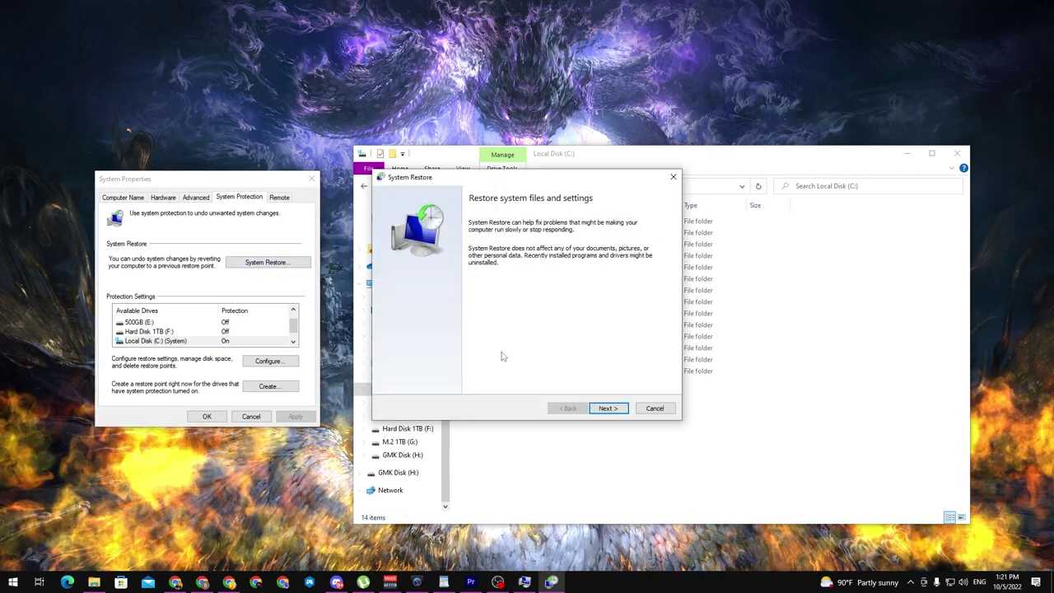
left_click(607, 408)
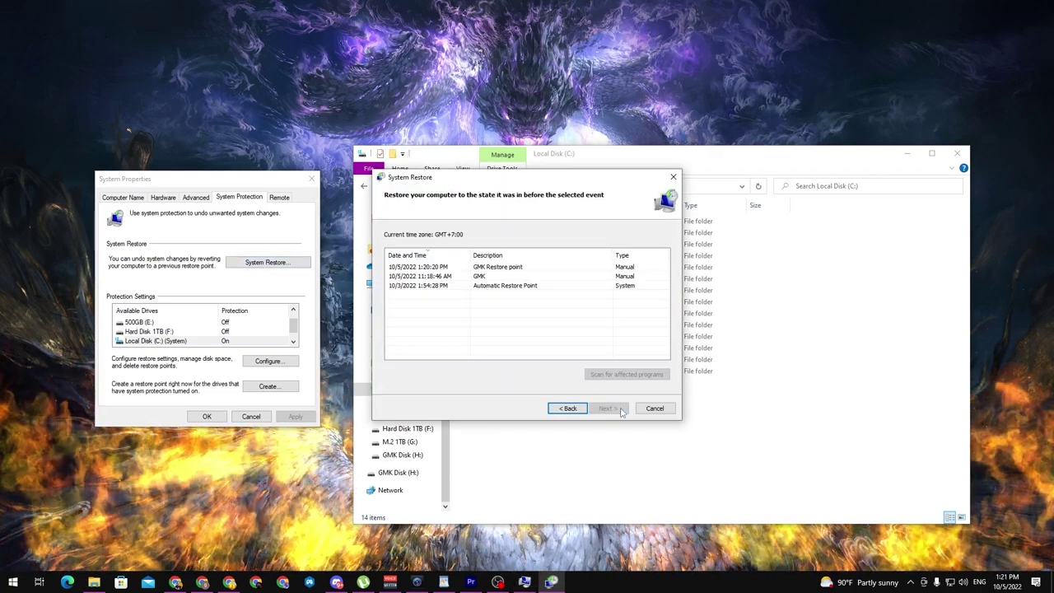
left_click(502, 285)
left_click(503, 276)
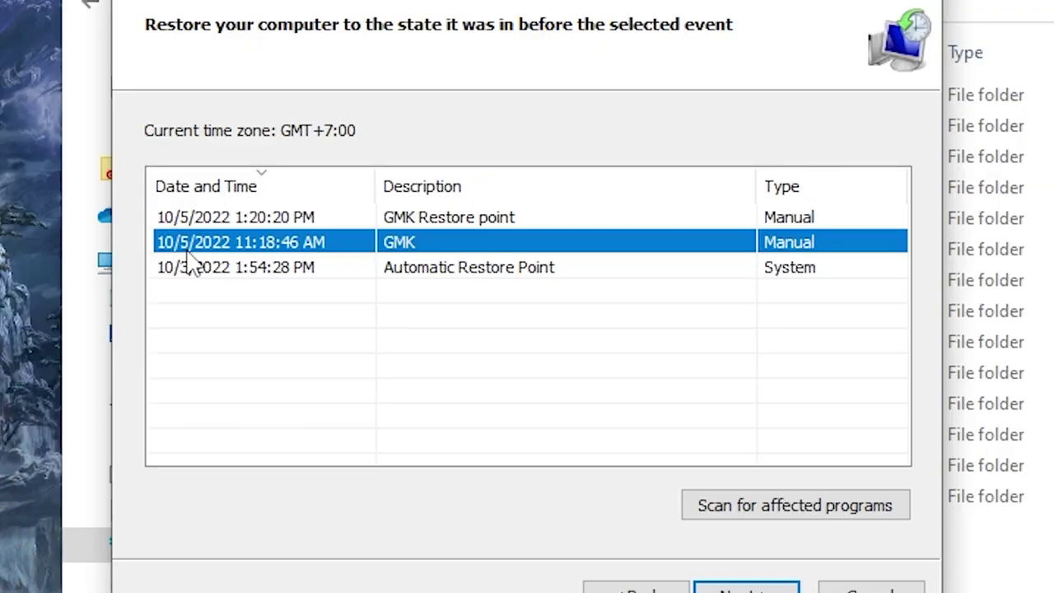
left_click(735, 586)
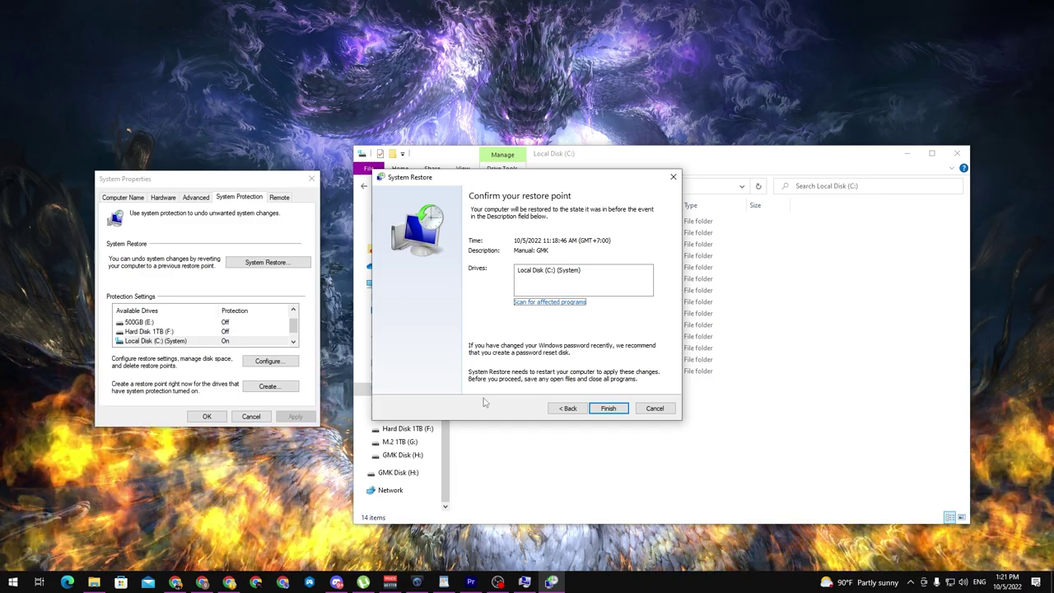
left_click(655, 407)
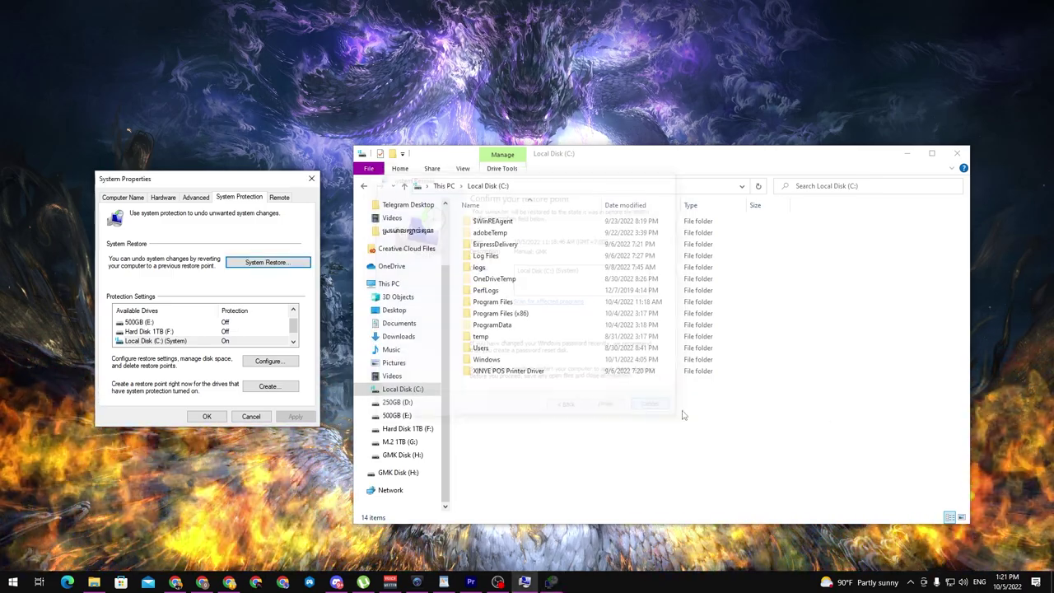
key("ctrl+w")
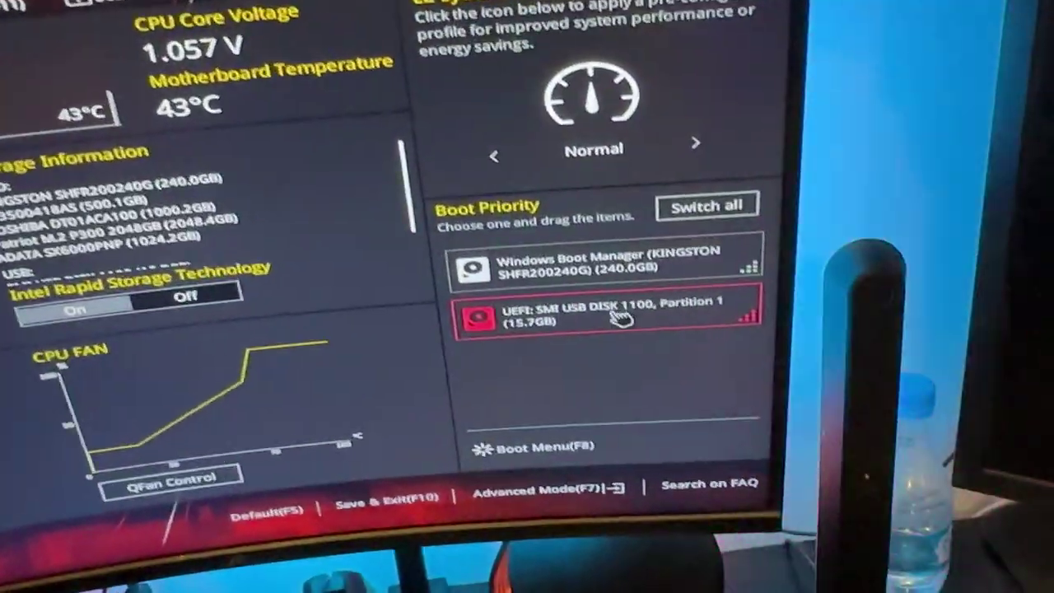
- Boot the computer from UEFI: SMI USB DISK 1100, Partition 1 using the BIOS boot menu
left_click_drag(622, 317, 626, 329)
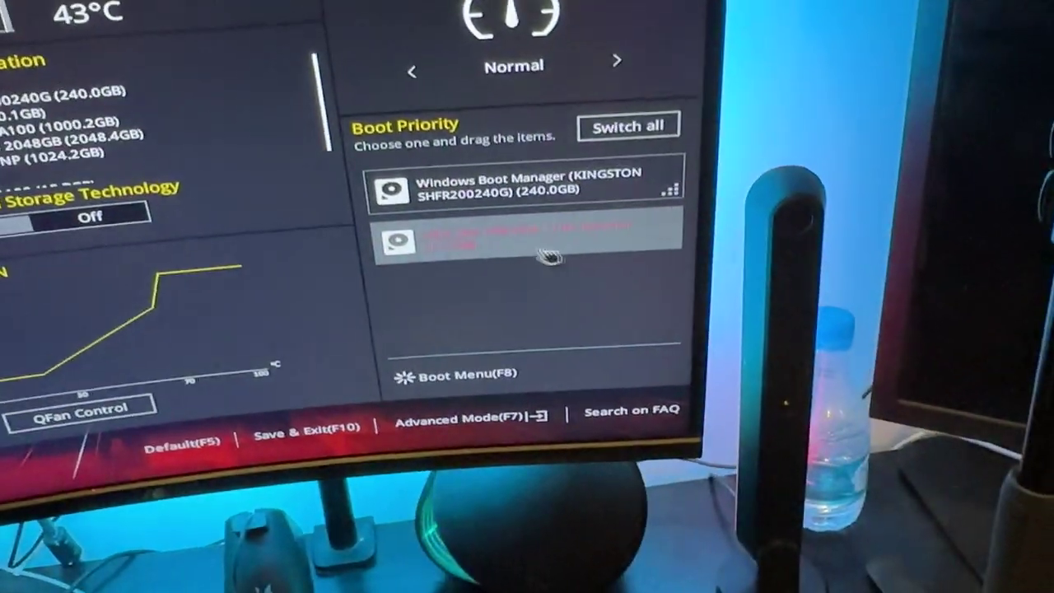
left_click_drag(548, 256, 512, 242)
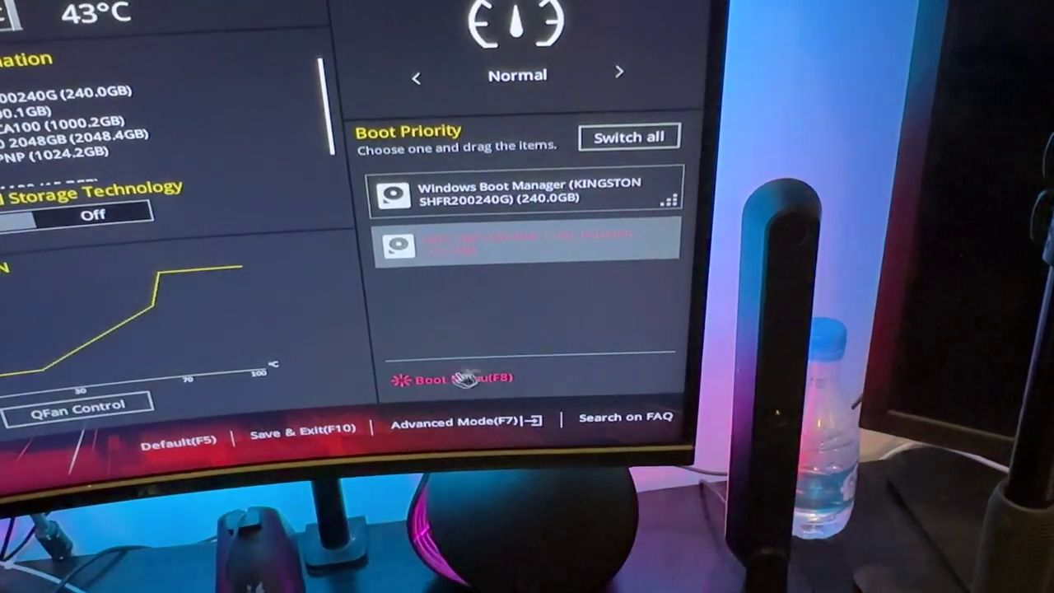
left_click(466, 379)
key("Down")
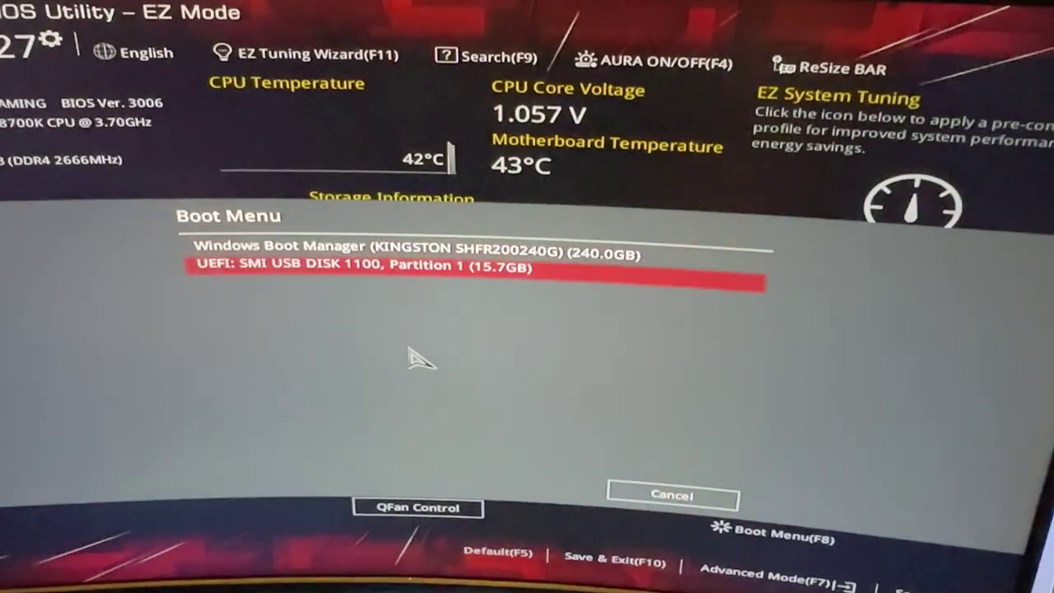
key("Return")
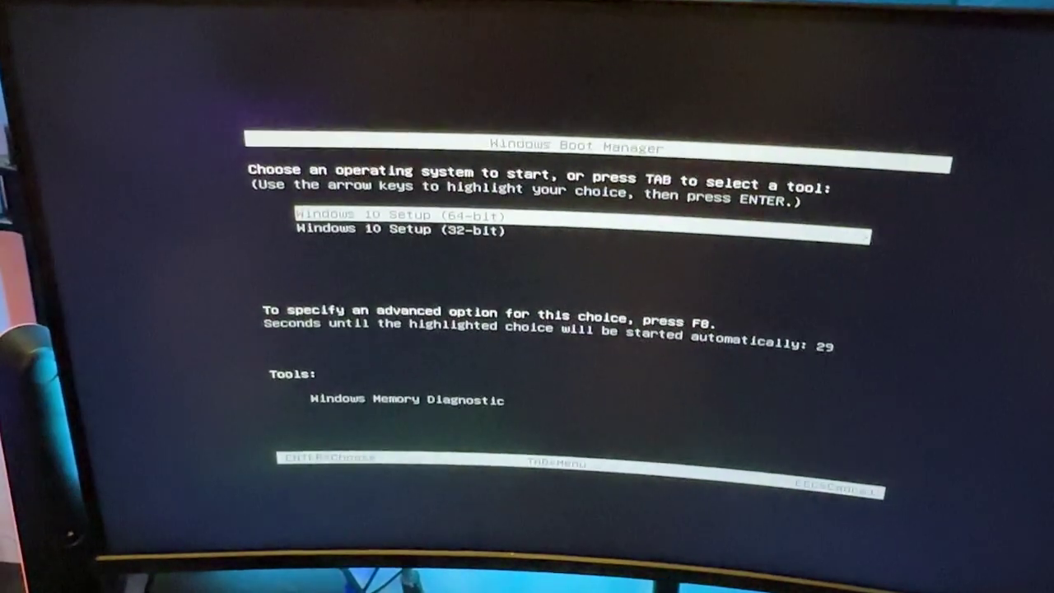
- Start Windows 10 Setup (64-bit), accept the English (United States) language settings, and choose to repair the computer
key("Return")
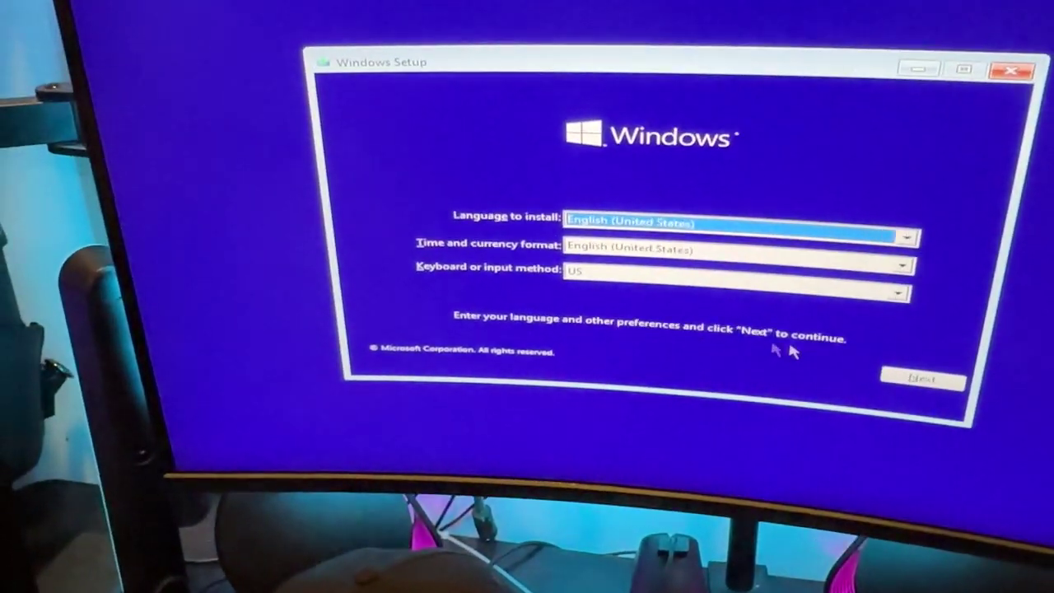
left_click(913, 402)
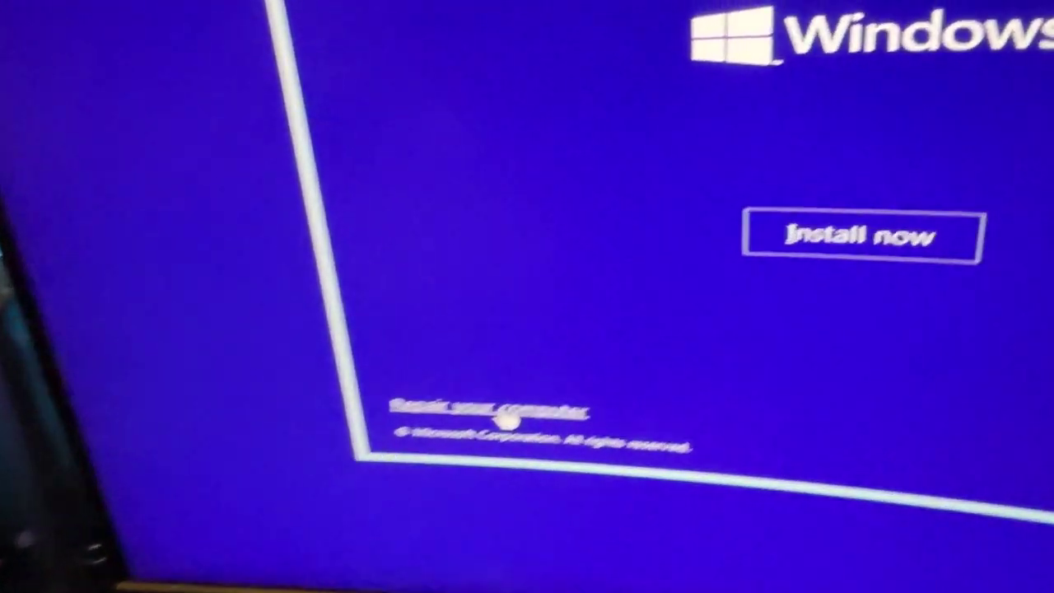
left_click(505, 416)
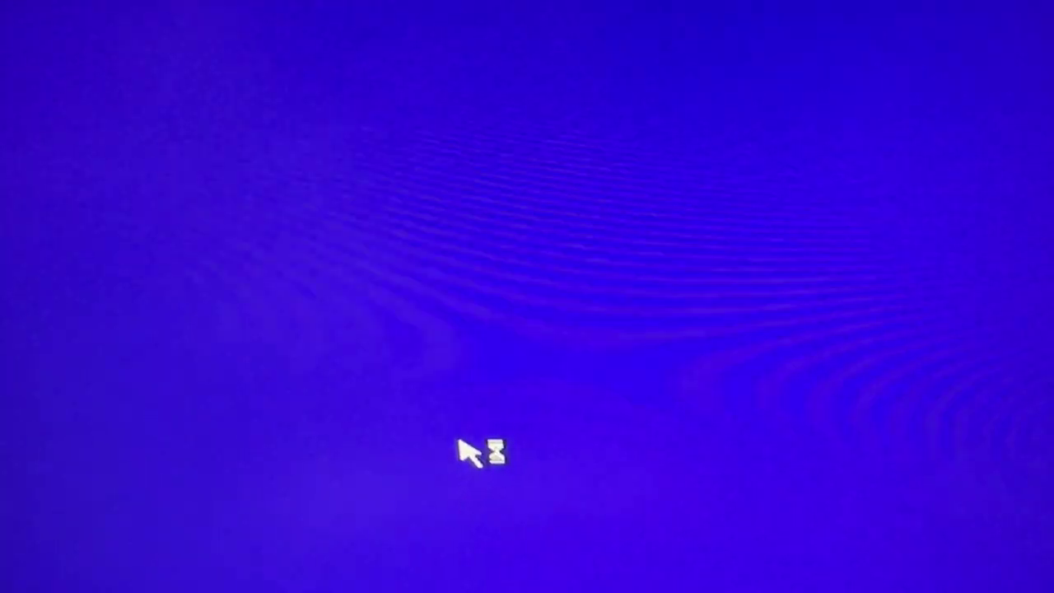
- Enter the Troubleshoot advanced options and select System Restore
key("Down")
key("Down")
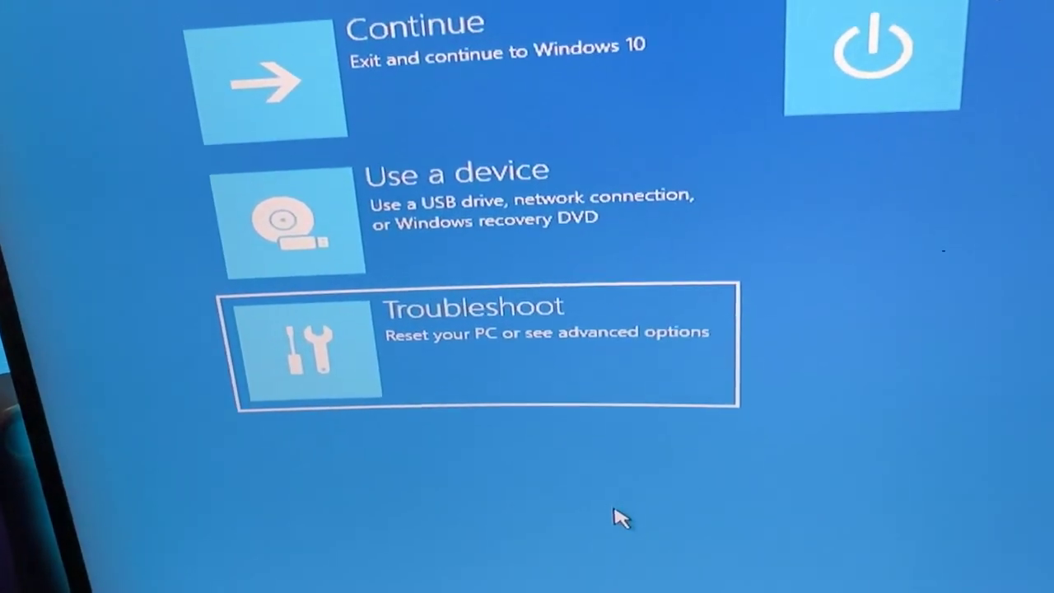
key("Return")
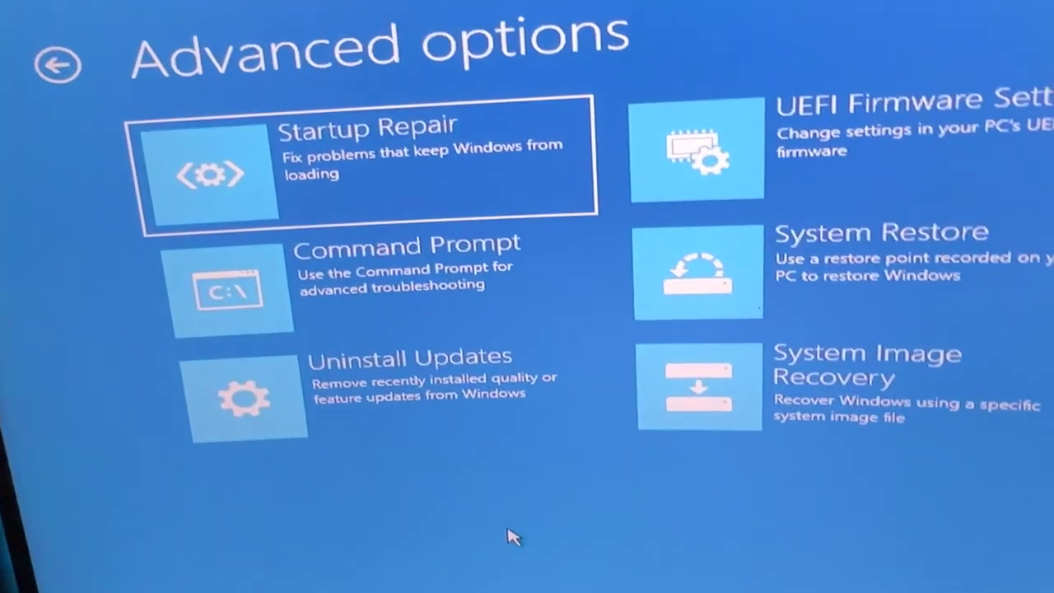
key("Right")
key("Down")
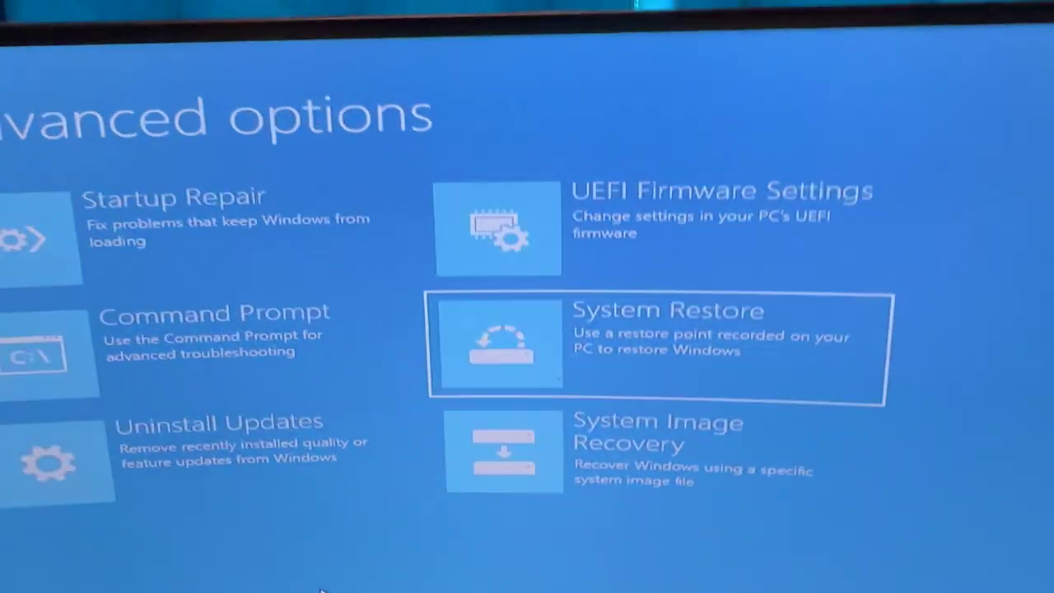